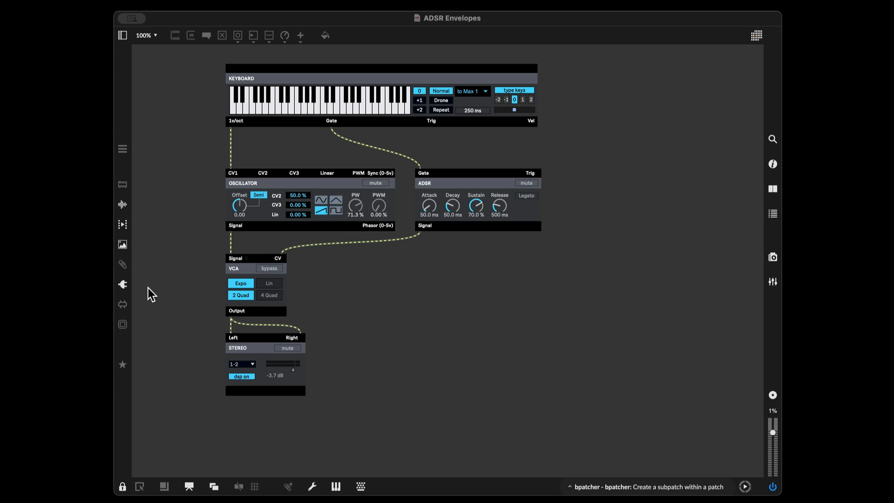
Step: Unlock the patch and add a BEAP LFO module in the empty area below and right of the ADSR
{"action": "key", "text": "super+e"}
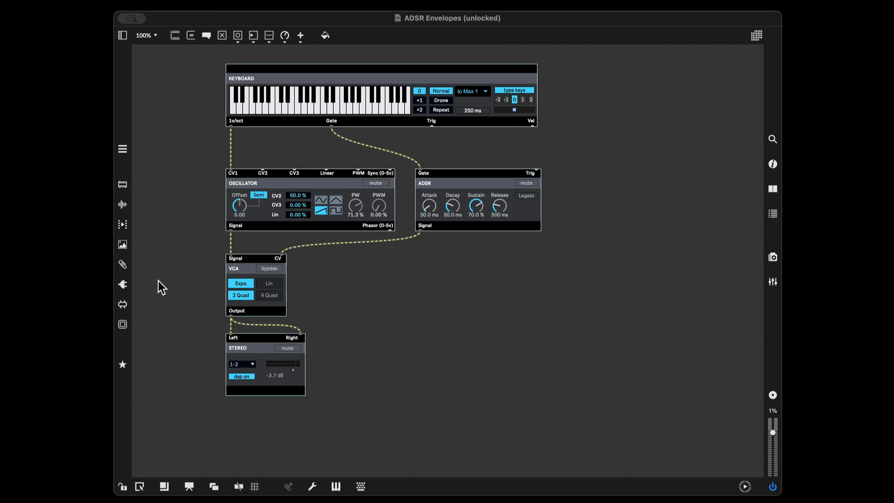
{"action": "left_click", "coordinate": [123, 324]}
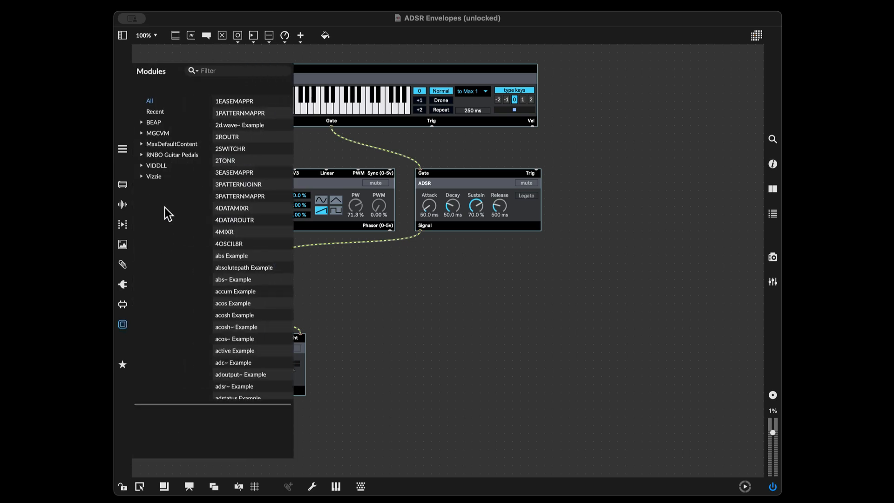
{"action": "left_click", "coordinate": [154, 122]}
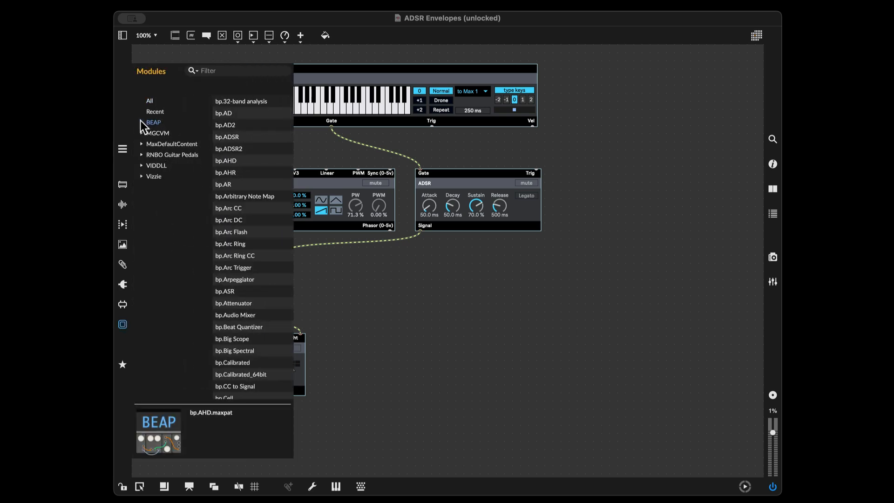
{"action": "left_click", "coordinate": [141, 122]}
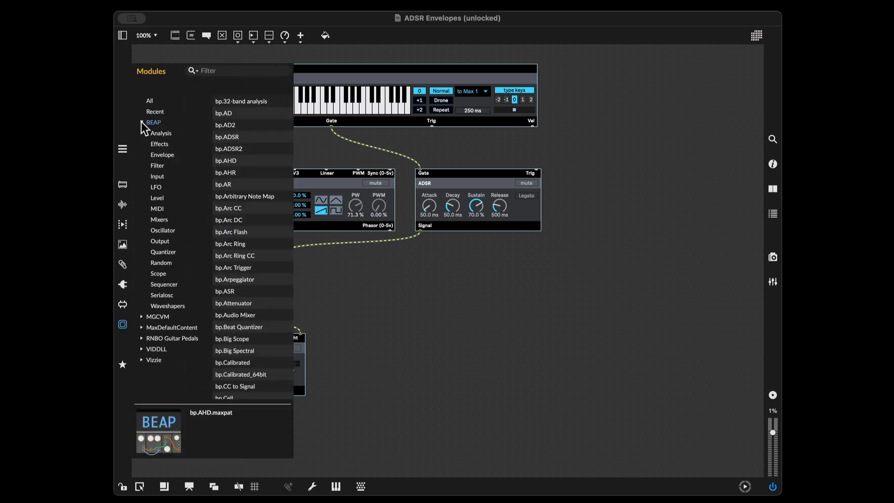
{"action": "left_click", "coordinate": [156, 187]}
{"action": "left_click", "coordinate": [231, 138]}
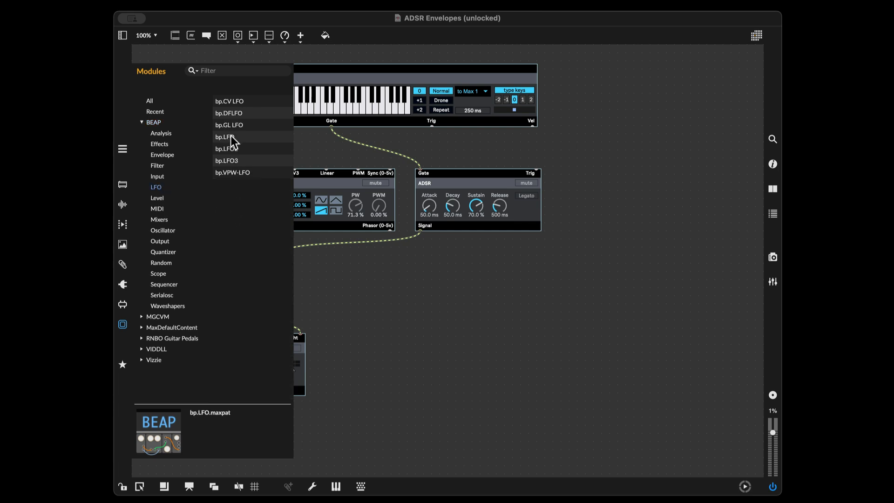
{"action": "left_click_drag", "start_coordinate": [224, 142], "coordinate": [571, 272]}
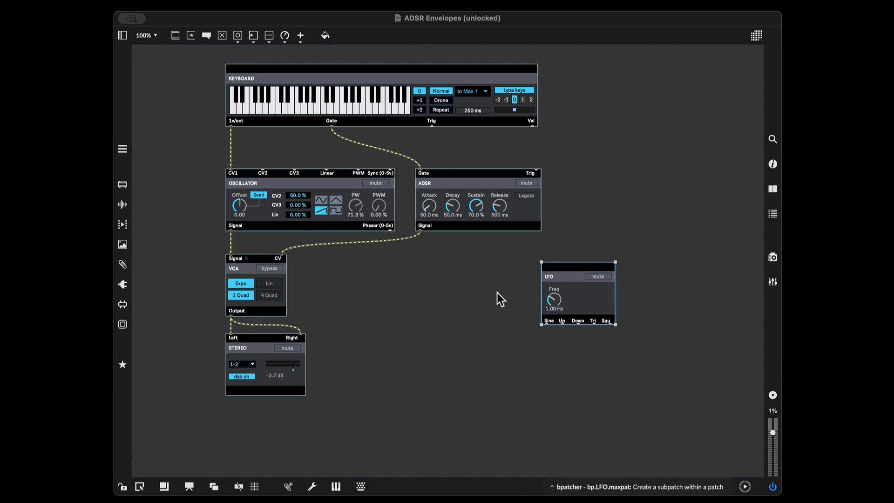
{"action": "left_click", "coordinate": [496, 292]}
Step: Add a BEAP Volt Meter module below the LFO and connect the LFO's Sine output to its Signal input
{"action": "left_click", "coordinate": [123, 325]}
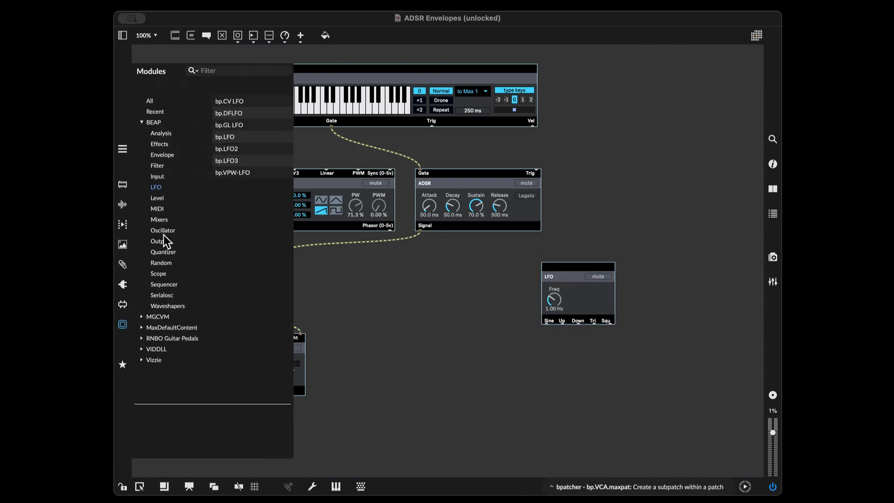
{"action": "left_click", "coordinate": [161, 274]}
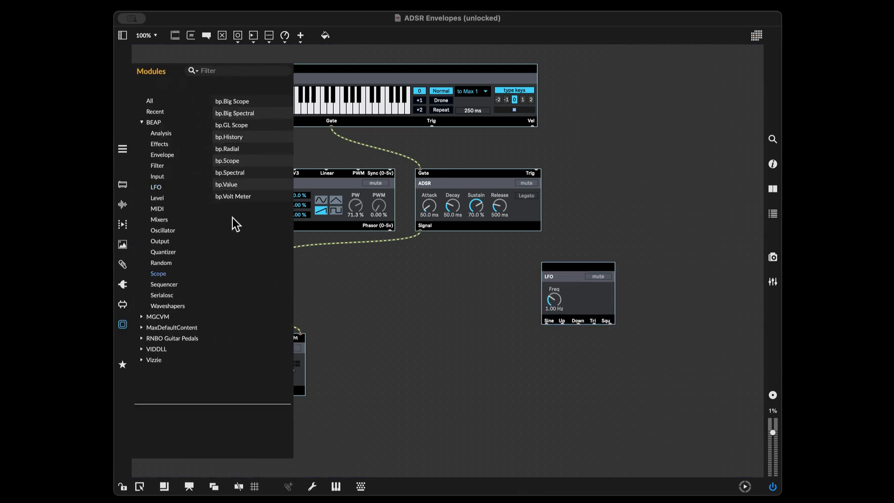
{"action": "left_click_drag", "start_coordinate": [233, 197], "coordinate": [487, 365]}
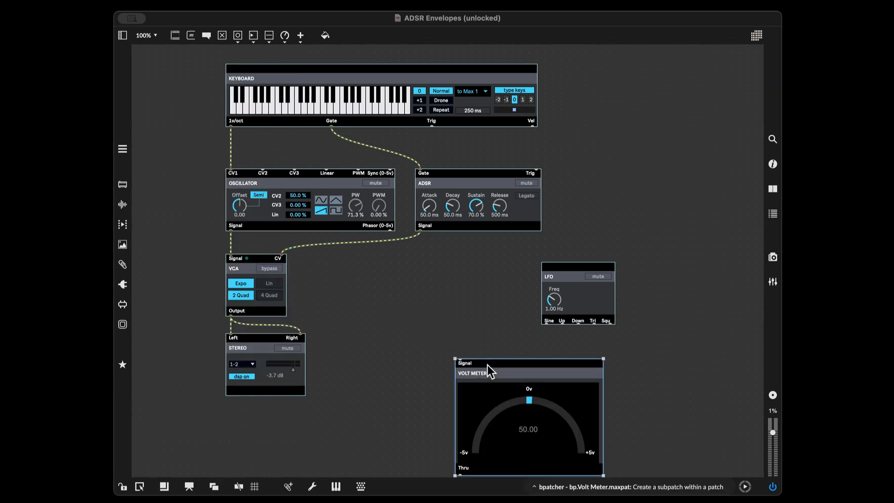
{"action": "left_click_drag", "start_coordinate": [547, 324], "coordinate": [499, 332]}
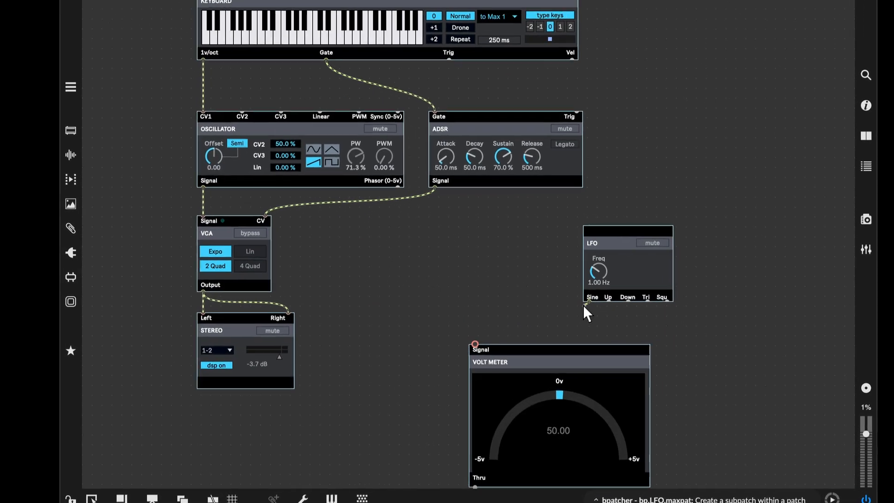
{"action": "left_click_drag", "start_coordinate": [525, 298], "coordinate": [497, 328]}
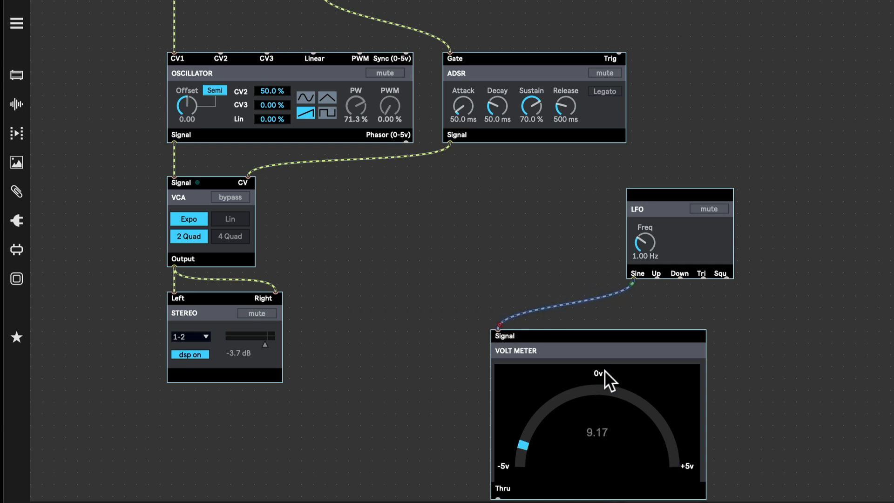
Step: Move the LFO and Volt Meter farther from the main signal chain, with the meter directly beneath the LFO
{"action": "left_click_drag", "start_coordinate": [604, 370], "coordinate": [739, 354]}
{"action": "left_click_drag", "start_coordinate": [683, 234], "coordinate": [715, 208]}
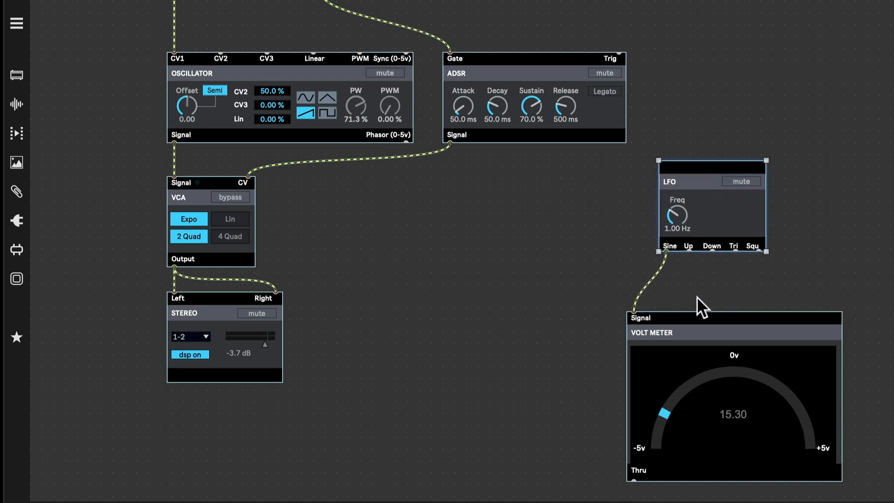
{"action": "left_click_drag", "start_coordinate": [694, 325], "coordinate": [729, 298]}
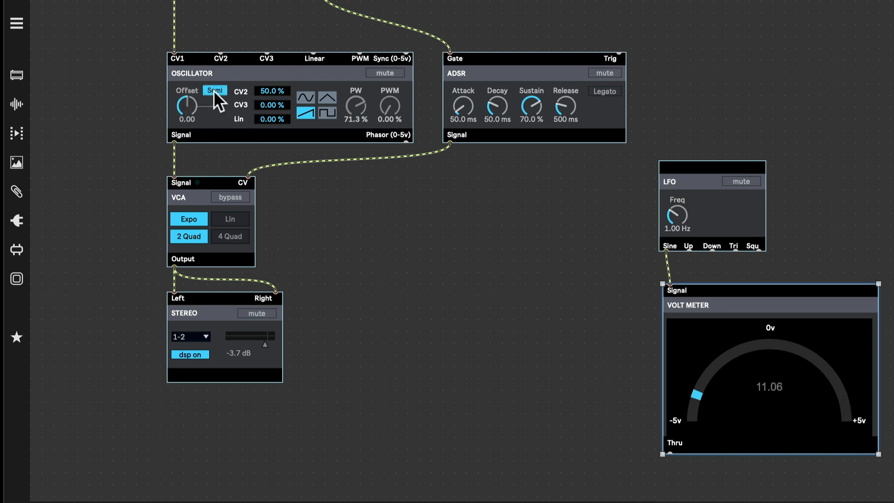
{"action": "left_click", "coordinate": [677, 214]}
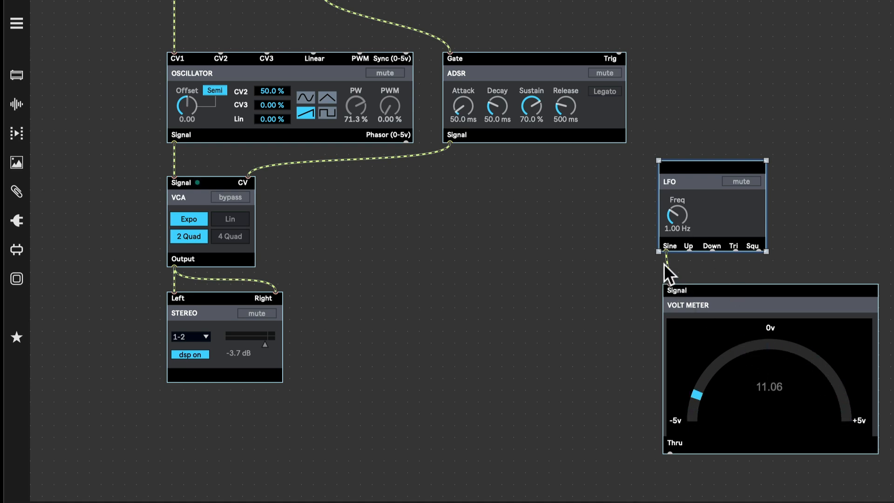
{"action": "mouse_move", "coordinate": [667, 251]}
{"action": "left_mouse_down"}
{"action": "mouse_move", "coordinate": [186, 281]}
{"action": "mouse_move", "coordinate": [656, 265]}
{"action": "left_mouse_up"}
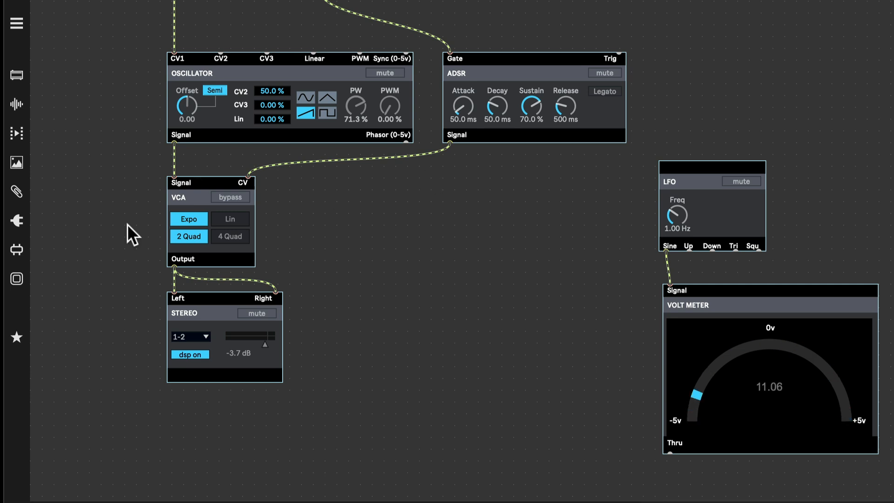
Step: Add a BEAP Ladder filter module between the VCA and the LFO
{"action": "left_click", "coordinate": [16, 278]}
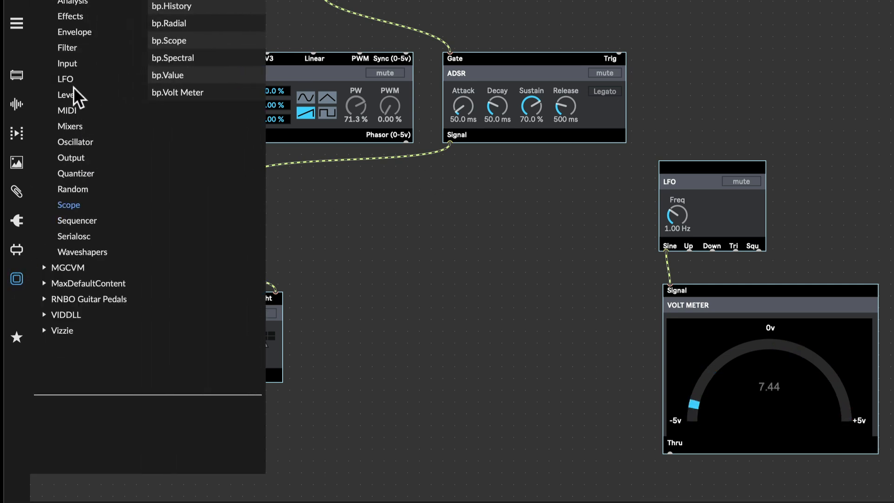
{"action": "left_click", "coordinate": [67, 49]}
{"action": "mouse_move", "coordinate": [157, 77]}
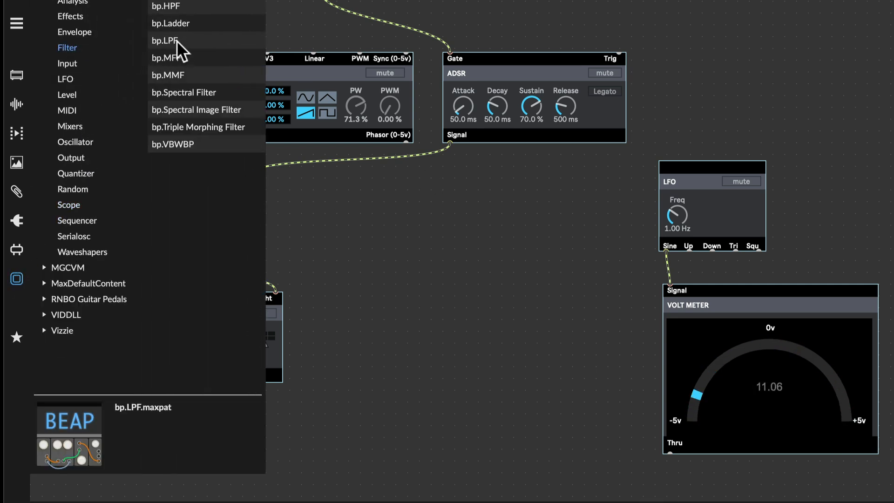
{"action": "left_click_drag", "start_coordinate": [183, 24], "coordinate": [403, 257]}
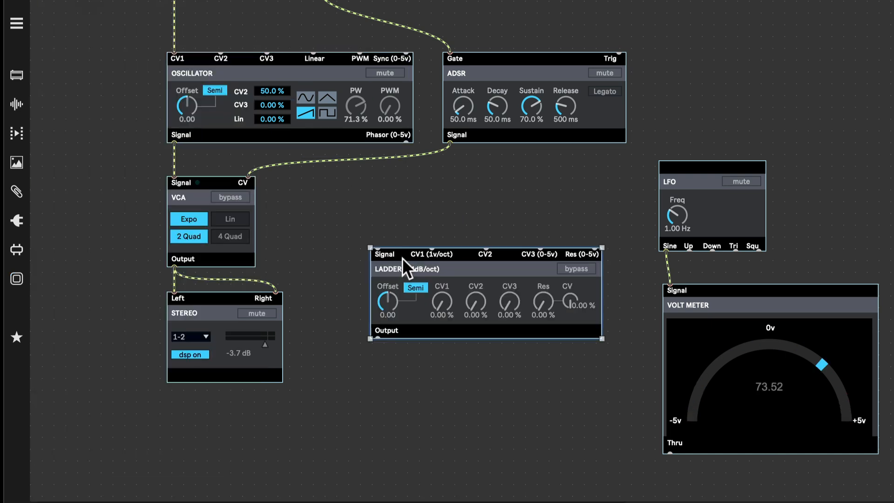
Step: Shift the VCA and Stereo modules down and patch the Ladder filter between the Oscillator and the VCA
{"action": "left_click_drag", "start_coordinate": [133, 230], "coordinate": [233, 334]}
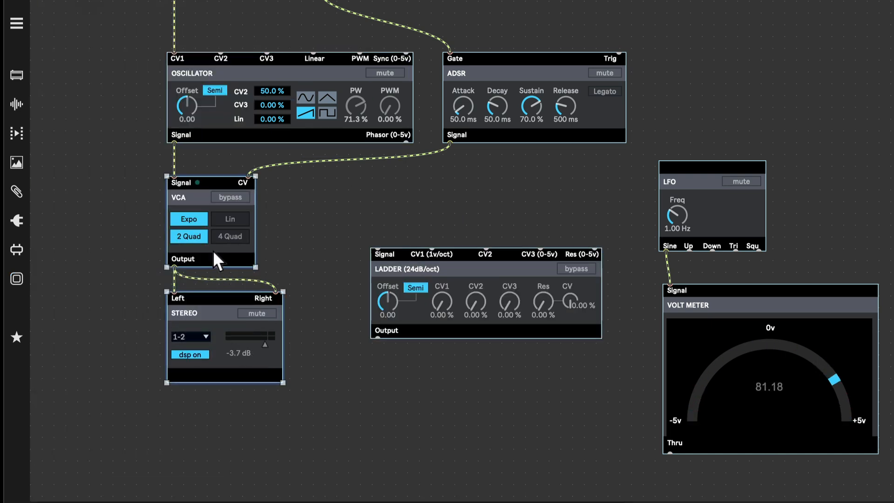
{"action": "left_click_drag", "start_coordinate": [213, 250], "coordinate": [210, 398]}
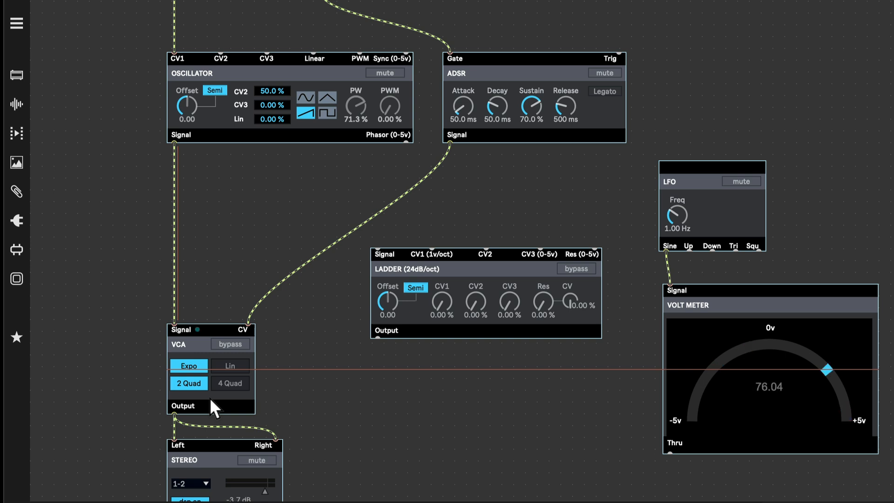
{"action": "left_click_drag", "start_coordinate": [395, 258], "coordinate": [228, 208]}
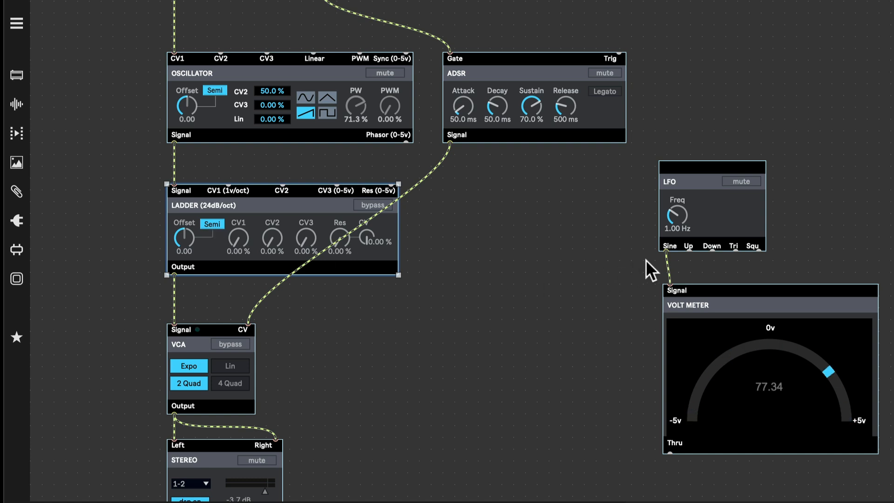
Step: Connect the LFO's Sine output to the Ladder's CV1 input, then lock the patch and set the filter to Freq mode at 1.13 kHz
{"action": "left_click_drag", "start_coordinate": [666, 251], "coordinate": [231, 186]}
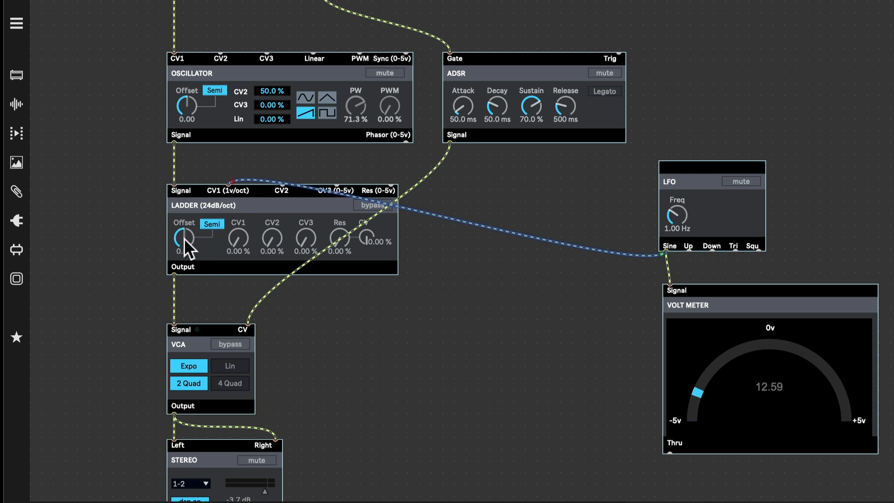
{"action": "key", "text": "super+e"}
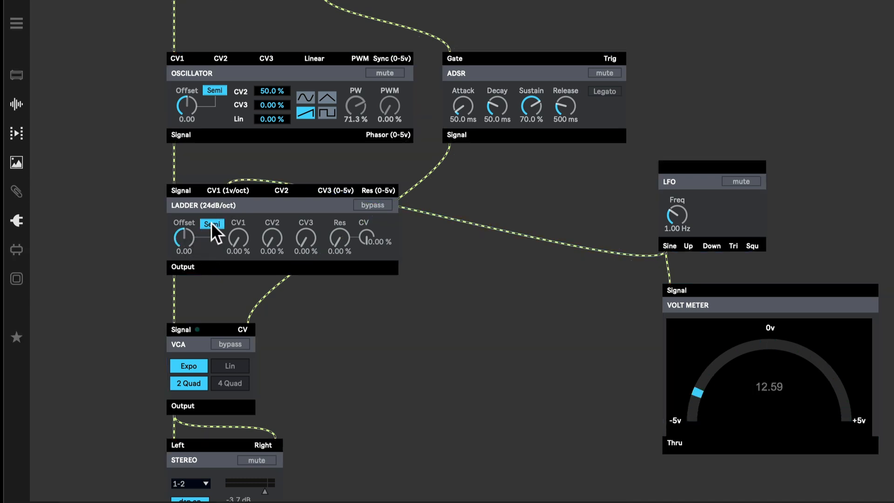
{"action": "left_click", "coordinate": [211, 222]}
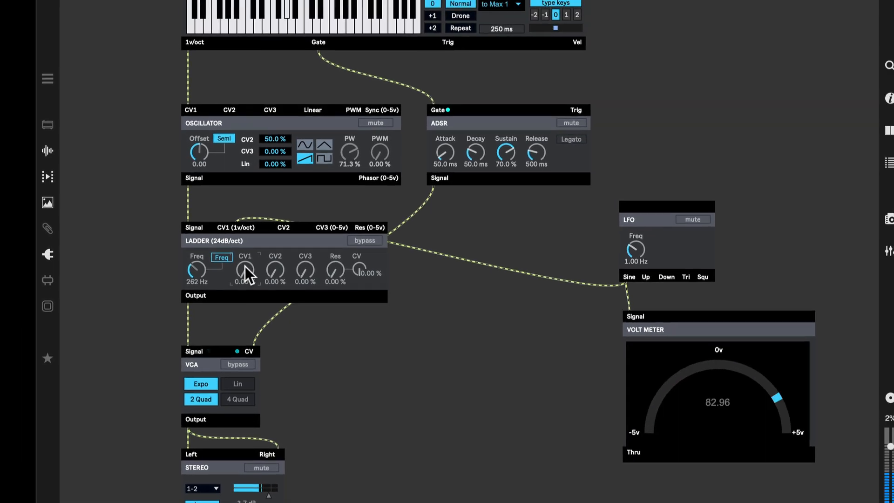
{"action": "left_click_drag", "start_coordinate": [199, 268], "coordinate": [199, 252]}
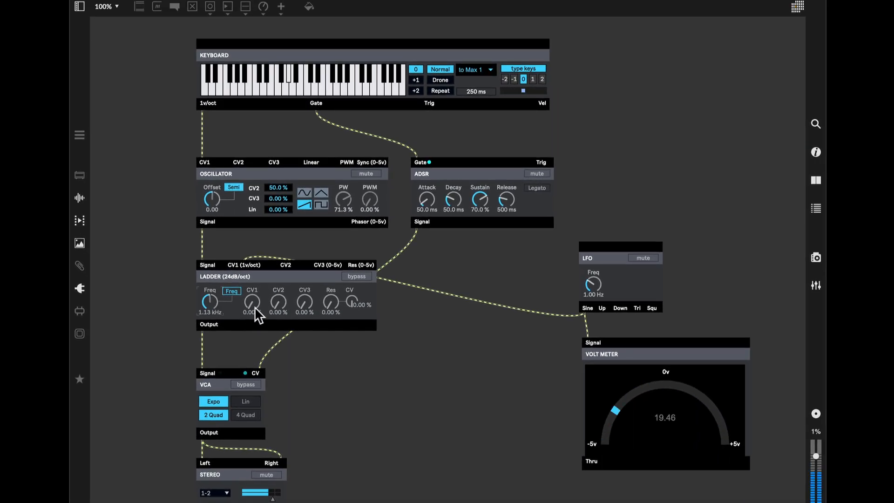
Step: Set the Ladder's CV1 amount to 83.5 % and the LFO frequency to 3.03 Hz
{"action": "left_click_drag", "start_coordinate": [252, 303], "coordinate": [252, 300]}
{"action": "left_click_drag", "start_coordinate": [593, 284], "coordinate": [593, 270]}
{"action": "left_click_drag", "start_coordinate": [593, 284], "coordinate": [593, 287]}
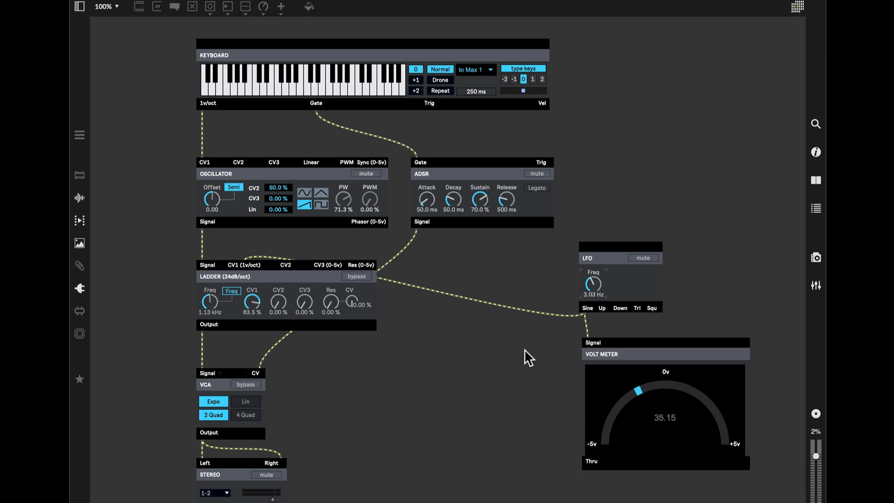
Step: Replace the LFO's Sine connections with its Up output feeding the Ladder's CV2 input and the Volt Meter, and lock the patch
{"action": "key", "text": "super+e"}
{"action": "left_click", "coordinate": [504, 305]}
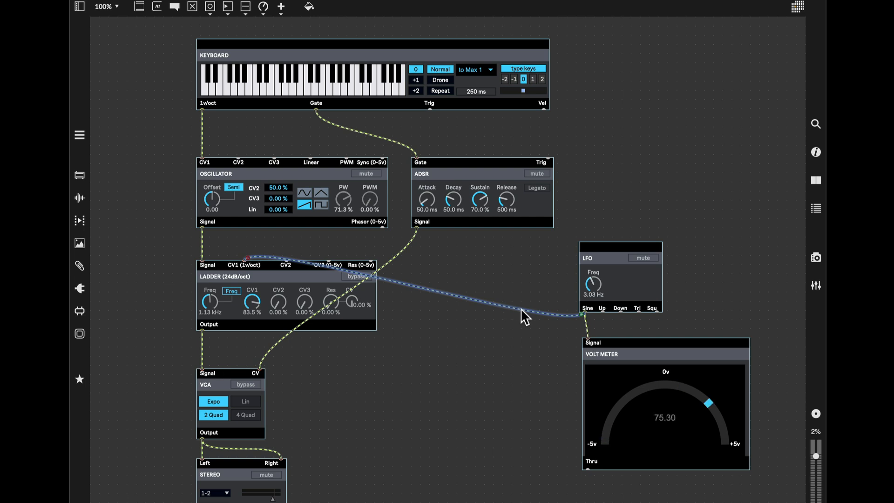
{"action": "key", "text": "BackSpace"}
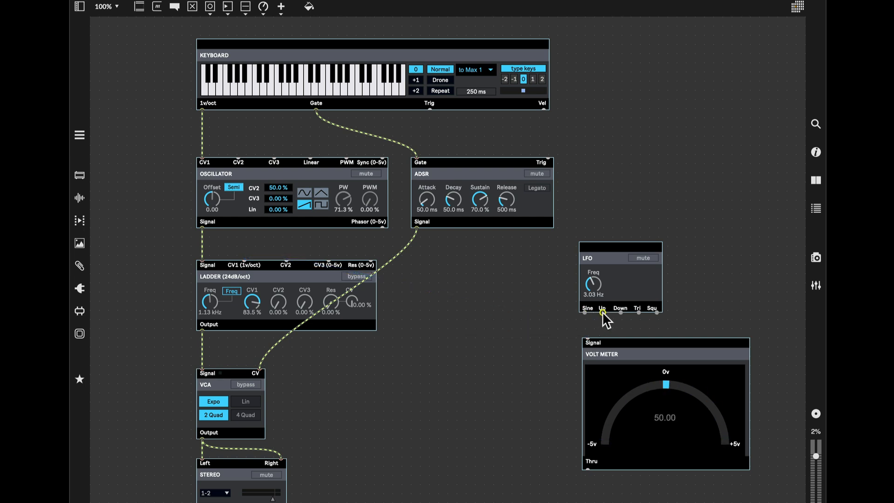
{"action": "left_click_drag", "start_coordinate": [591, 325], "coordinate": [286, 259]}
{"action": "left_click", "coordinate": [443, 371]}
{"action": "key", "text": "ctrl+e"}
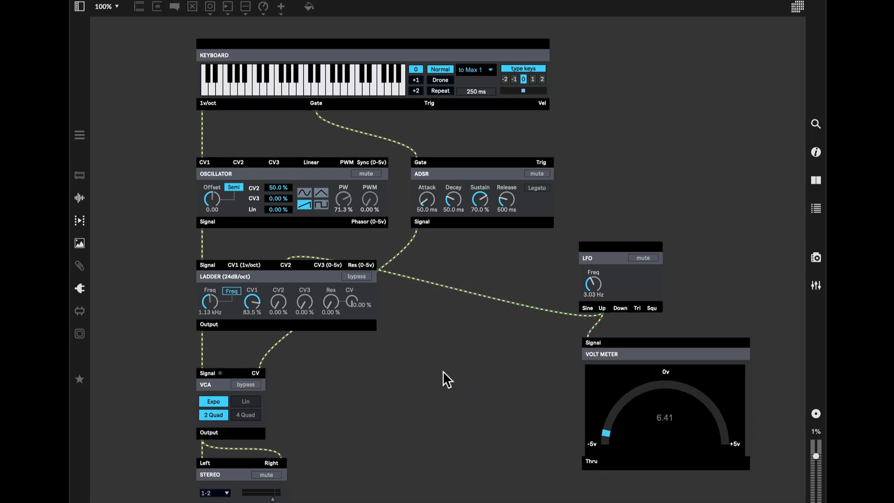
Step: Set the LFO frequency to 0.51 Hz and the Ladder's CV1 amount to 0 %
{"action": "left_click_drag", "start_coordinate": [591, 285], "coordinate": [591, 303]}
{"action": "left_click_drag", "start_coordinate": [251, 302], "coordinate": [252, 335]}
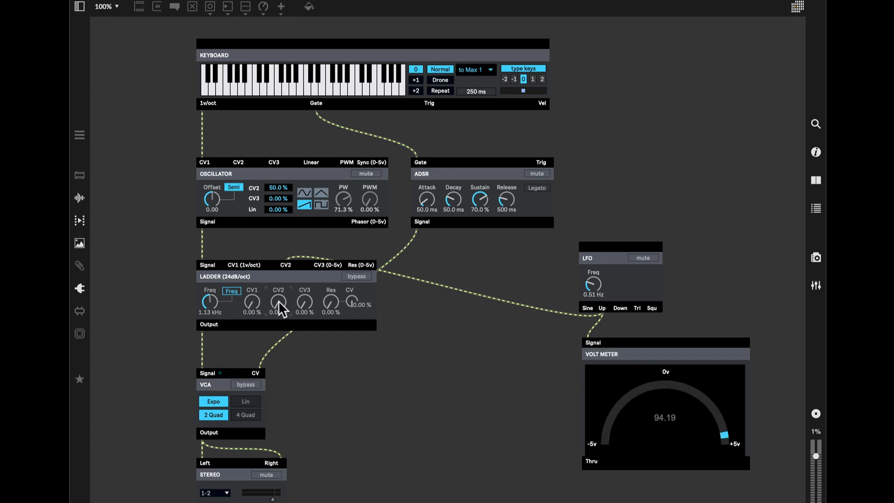
Step: Play a test note while setting the Ladder's CV2 amount to 100 %, and set the LFO frequency to 0.98 Hz
{"action": "key", "text": "t"}
{"action": "left_click_drag", "start_coordinate": [278, 299], "coordinate": [279, 269]}
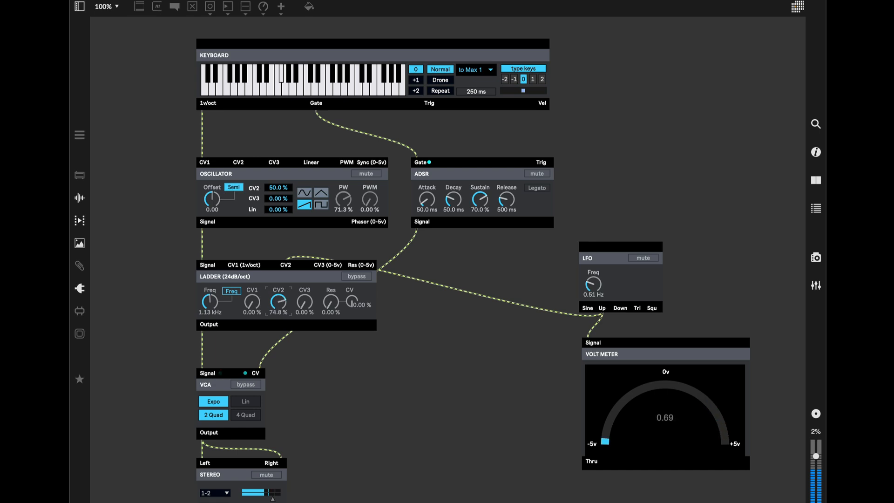
{"action": "left_click_drag", "start_coordinate": [281, 302], "coordinate": [281, 297]}
{"action": "left_click", "coordinate": [591, 285]}
{"action": "left_click_drag", "start_coordinate": [593, 284], "coordinate": [593, 304]}
Step: Unlock the patch and replace the LFO's Up connections with its Down output feeding the Ladder's CV3 input and the Volt Meter
{"action": "key", "text": "super+e"}
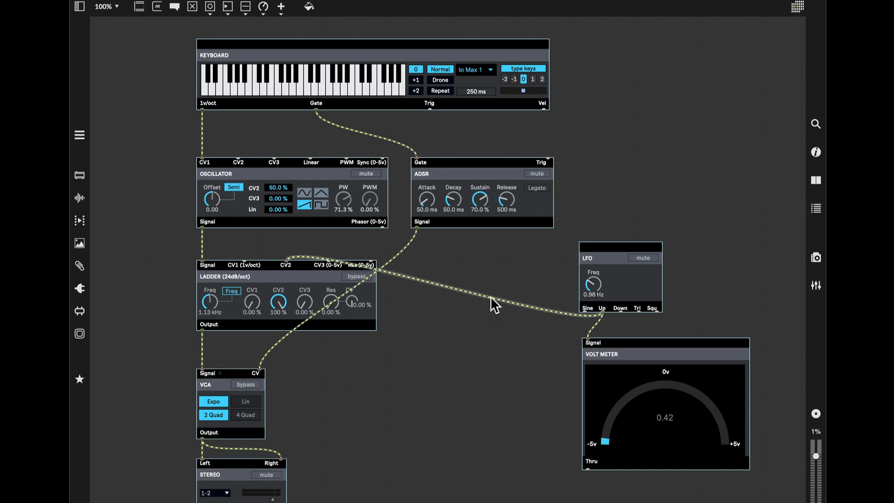
{"action": "left_click", "coordinate": [492, 297]}
{"action": "key", "text": "BackSpace"}
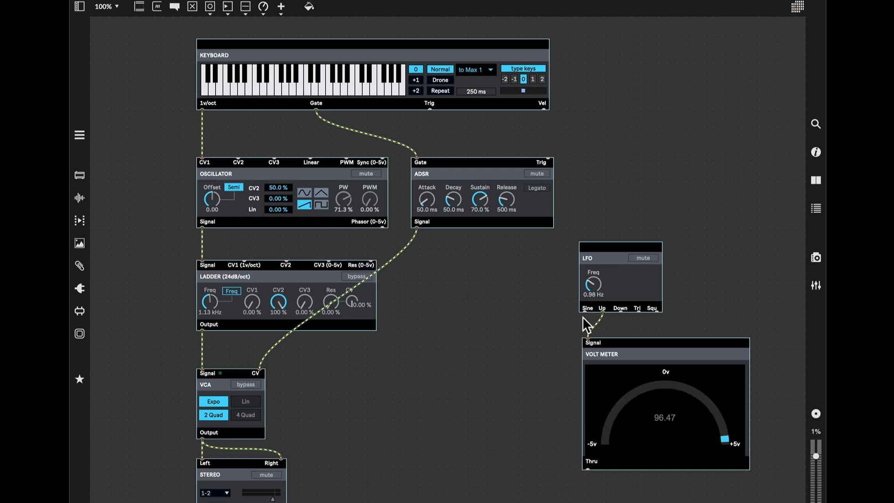
{"action": "left_click", "coordinate": [600, 318]}
{"action": "left_click_drag", "start_coordinate": [619, 313], "coordinate": [331, 259]}
{"action": "left_click", "coordinate": [440, 348]}
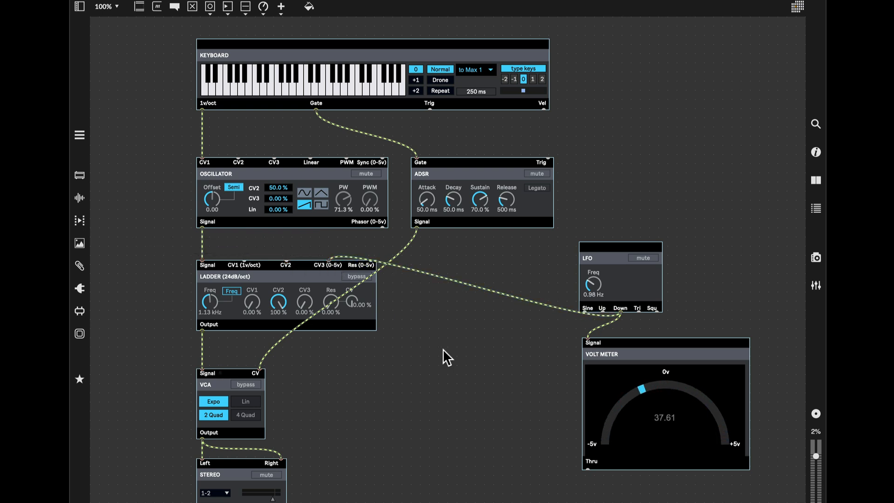
Step: Lock the patch and set the Ladder's CV2 amount to 0 % and its CV3 amount to 93.7 %
{"action": "key", "text": "ctrl+e"}
{"action": "left_click_drag", "start_coordinate": [286, 314], "coordinate": [303, 258]}
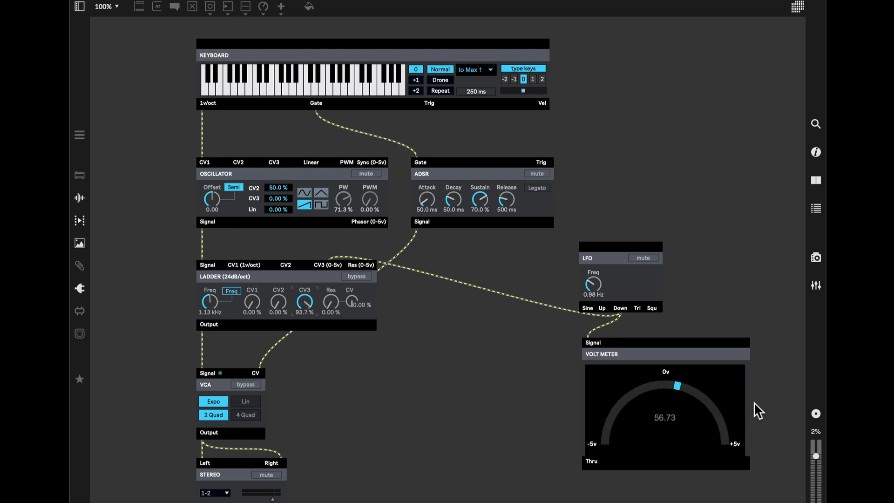
Step: Set the LFO frequency to 1.09 Hz, and additionally connect its Down output to the Ladder's CV2 input with the patch unlocked
{"action": "mouse_move", "coordinate": [593, 284]}
{"action": "left_mouse_down"}
{"action": "mouse_move", "coordinate": [593, 265]}
{"action": "mouse_move", "coordinate": [587, 283]}
{"action": "left_mouse_up"}
{"action": "key", "text": "super+e"}
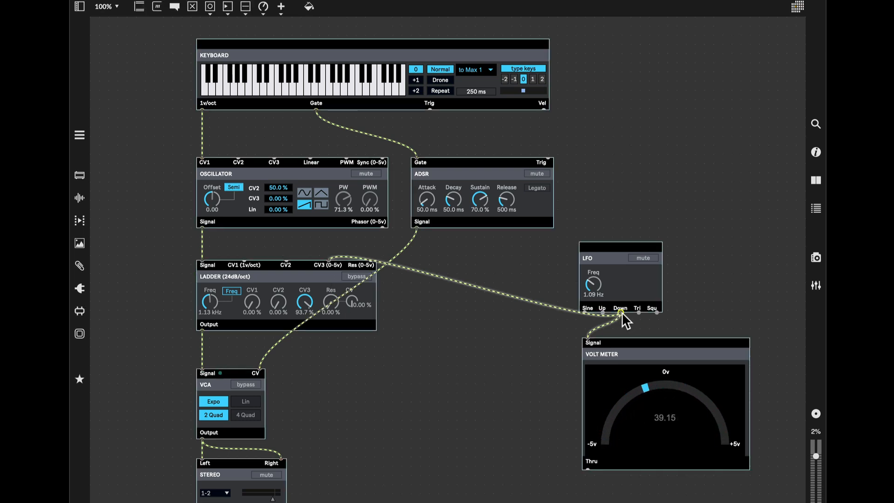
{"action": "mouse_move", "coordinate": [622, 312]}
{"action": "left_mouse_down"}
{"action": "mouse_move", "coordinate": [319, 273]}
{"action": "mouse_move", "coordinate": [289, 258]}
{"action": "left_mouse_up"}
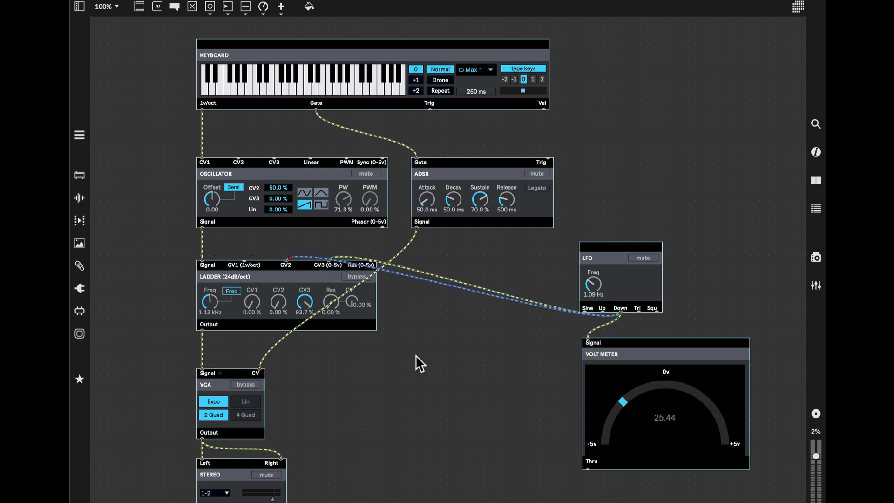
{"action": "left_click", "coordinate": [443, 381]}
{"action": "key", "text": "super+e"}
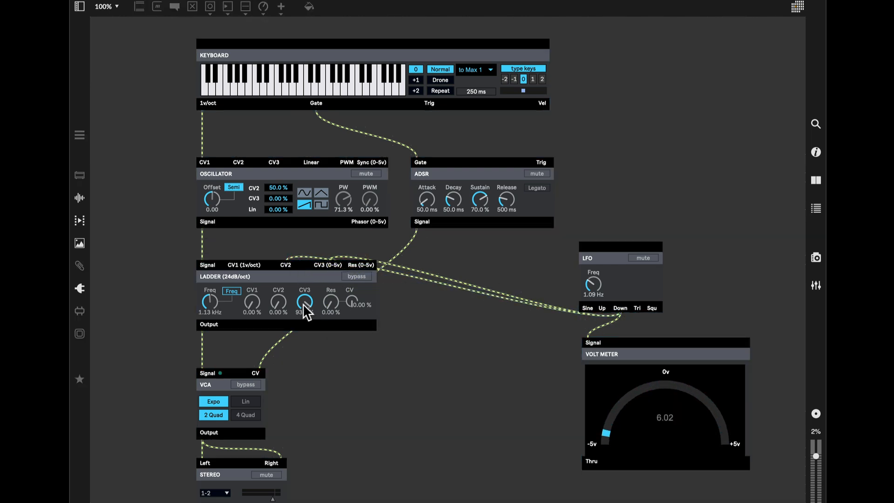
Step: Compare test notes with the Ladder's CV3 amount at 100 % against CV3 at 0 % and CV2 at 100 %
{"action": "left_click_drag", "start_coordinate": [303, 305], "coordinate": [304, 301]}
{"action": "key", "text": "u"}
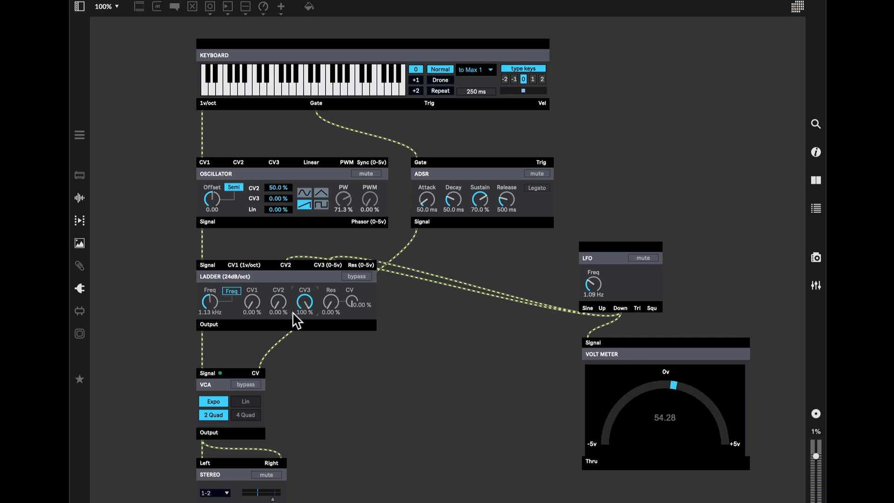
{"action": "left_click_drag", "start_coordinate": [305, 301], "coordinate": [304, 348]}
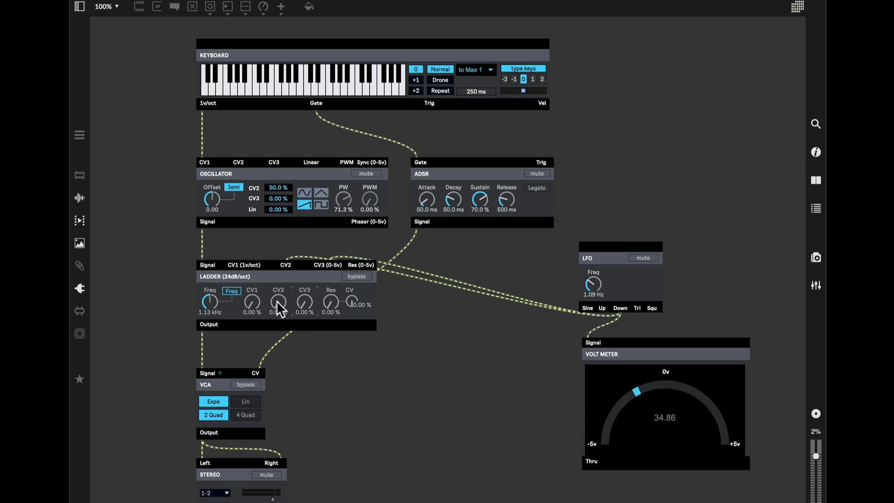
{"action": "left_click_drag", "start_coordinate": [277, 308], "coordinate": [276, 261]}
{"action": "key", "text": "u"}
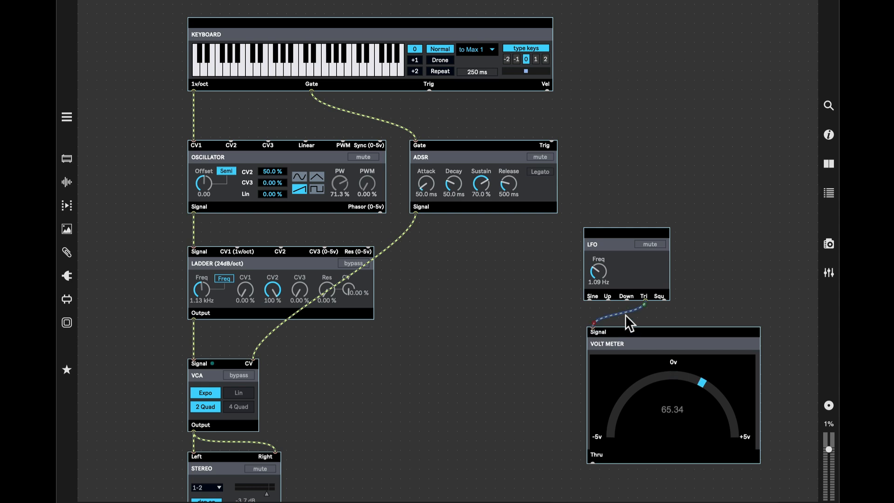
Step: Connect the LFO's Tri output to the Ladder's CV2 input, lock the patch and play a test note
{"action": "left_click_drag", "start_coordinate": [626, 307], "coordinate": [282, 246]}
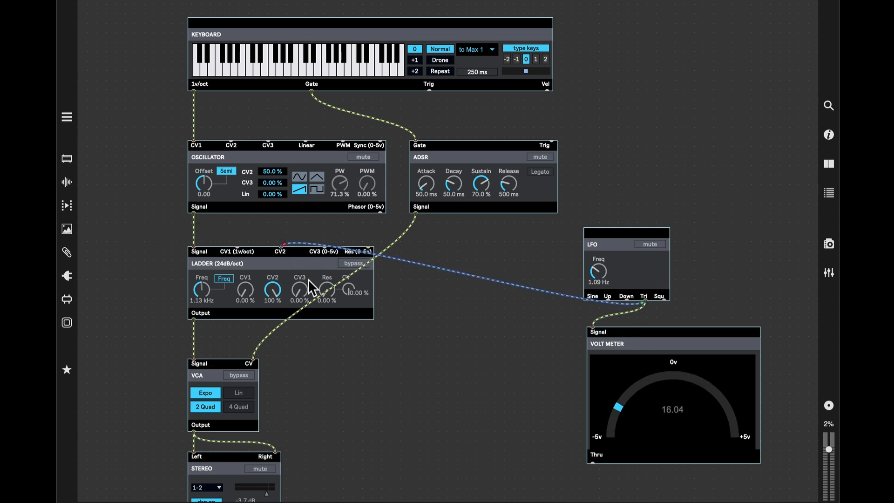
{"action": "key", "text": "ctrl+e"}
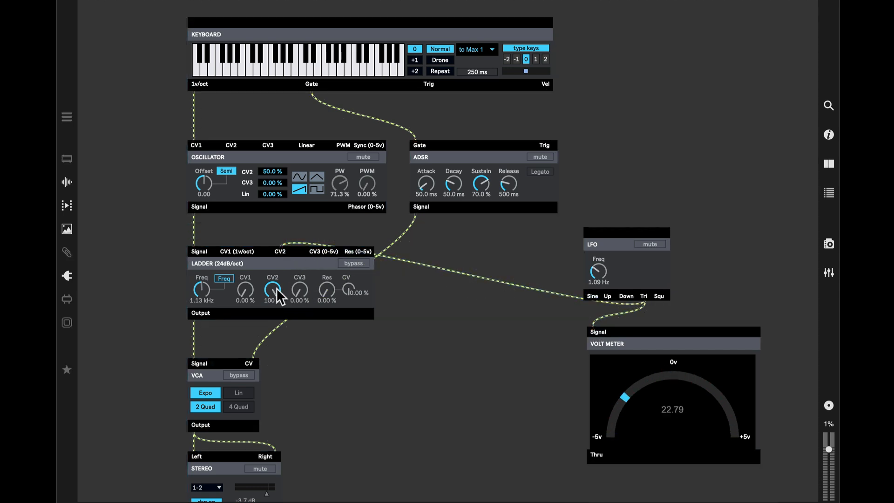
{"action": "key", "text": "w"}
Step: Unlock the patch, delete both Tri output connections and connect the LFO's Squ output to the Oscillator's CV2 input
{"action": "key", "text": "super+e"}
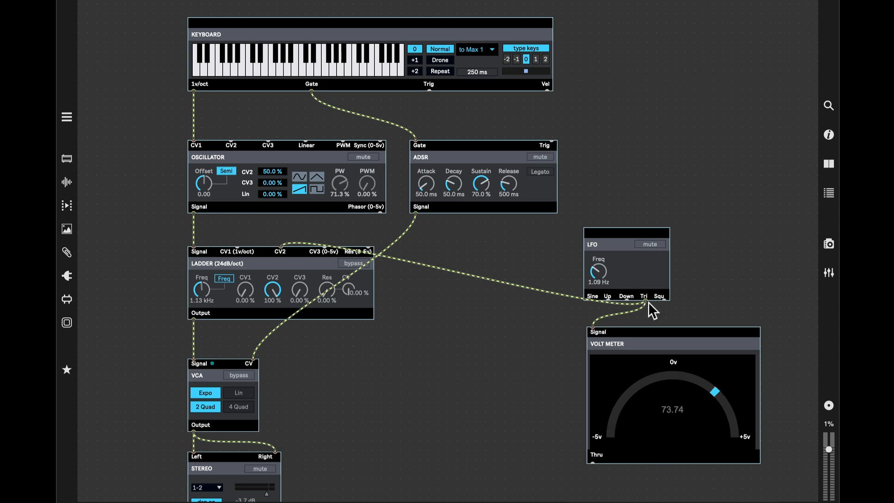
{"action": "left_click", "coordinate": [639, 307]}
{"action": "key", "text": "Delete"}
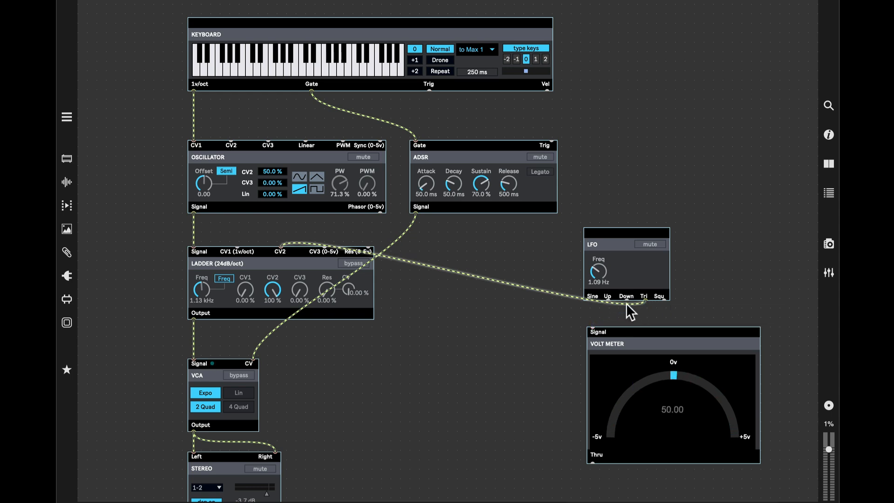
{"action": "left_click", "coordinate": [626, 303]}
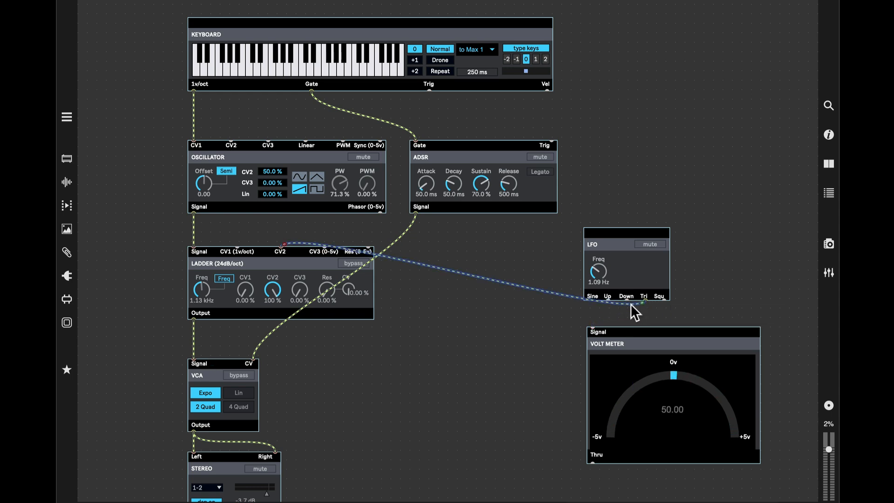
{"action": "key", "text": "Delete"}
{"action": "left_click_drag", "start_coordinate": [663, 300], "coordinate": [234, 136]}
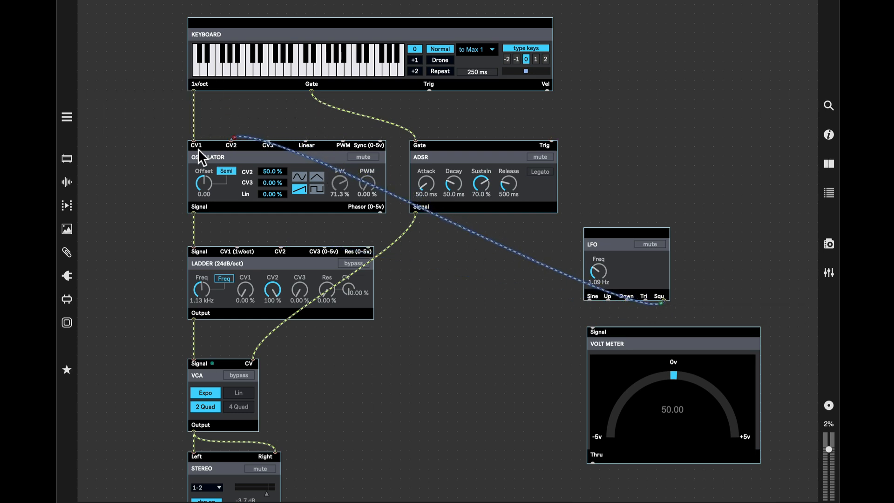
{"action": "left_click", "coordinate": [464, 327]}
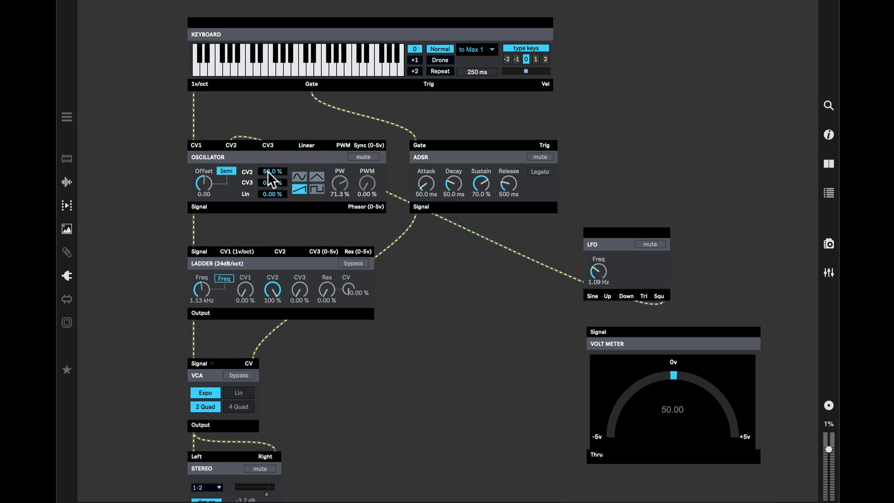
Step: Play test notes while raising the Ladder's cutoff frequency to 9.33 kHz and the LFO frequency to 27.5 Hz
{"action": "left_click", "coordinate": [596, 270]}
{"action": "key", "text": "w"}
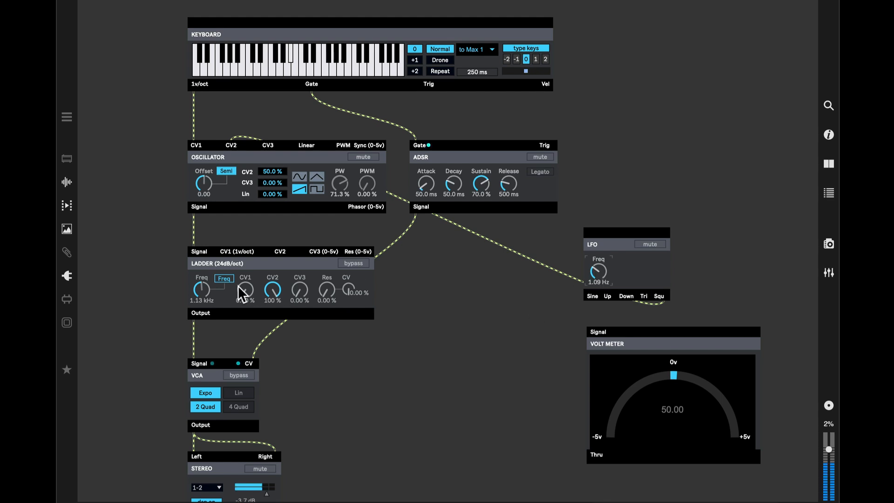
{"action": "key", "text": "u"}
{"action": "left_click_drag", "start_coordinate": [202, 289], "coordinate": [202, 282]}
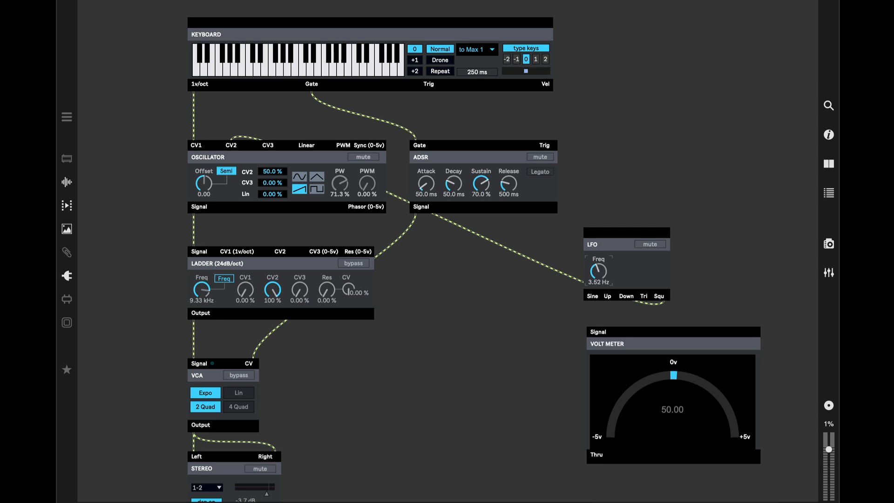
{"action": "left_click_drag", "start_coordinate": [600, 278], "coordinate": [600, 265]}
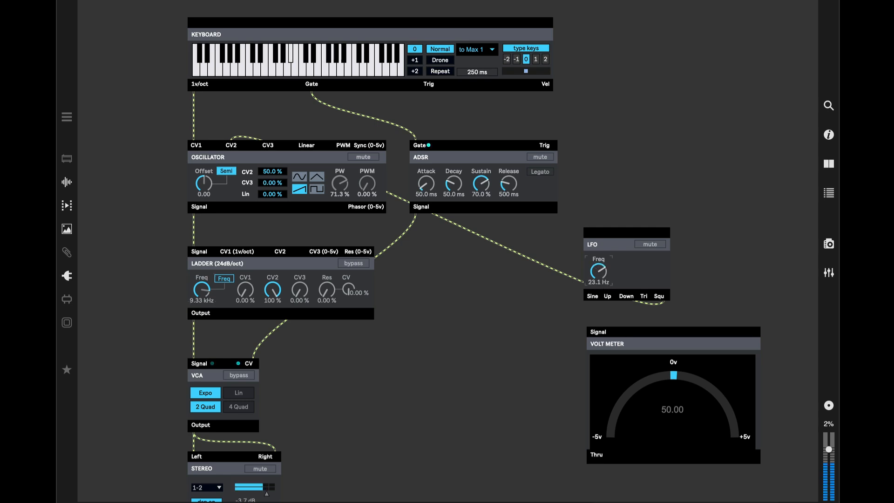
Step: Set the ADSR's attack to 0.50 ms and its release to 0.00 ms
{"action": "left_click_drag", "start_coordinate": [508, 186], "coordinate": [509, 202]}
{"action": "left_click_drag", "start_coordinate": [426, 184], "coordinate": [426, 200]}
{"action": "left_click_drag", "start_coordinate": [511, 183], "coordinate": [512, 200]}
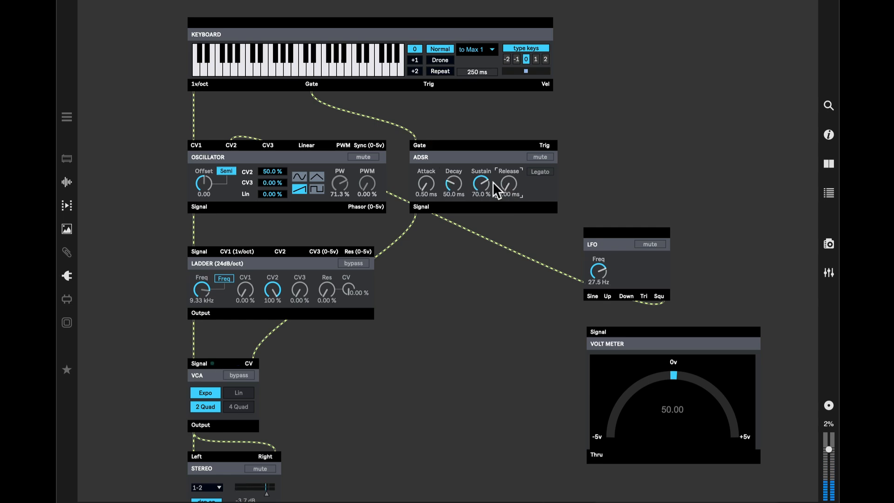
Step: Connect the LFO's Squ output to the Volt Meter and lower the LFO frequency to 0.89 Hz
{"action": "mouse_move", "coordinate": [598, 271]}
{"action": "left_mouse_down"}
{"action": "mouse_move", "coordinate": [598, 262]}
{"action": "mouse_move", "coordinate": [598, 275]}
{"action": "left_mouse_up"}
{"action": "left_click_drag", "start_coordinate": [662, 301], "coordinate": [591, 327]}
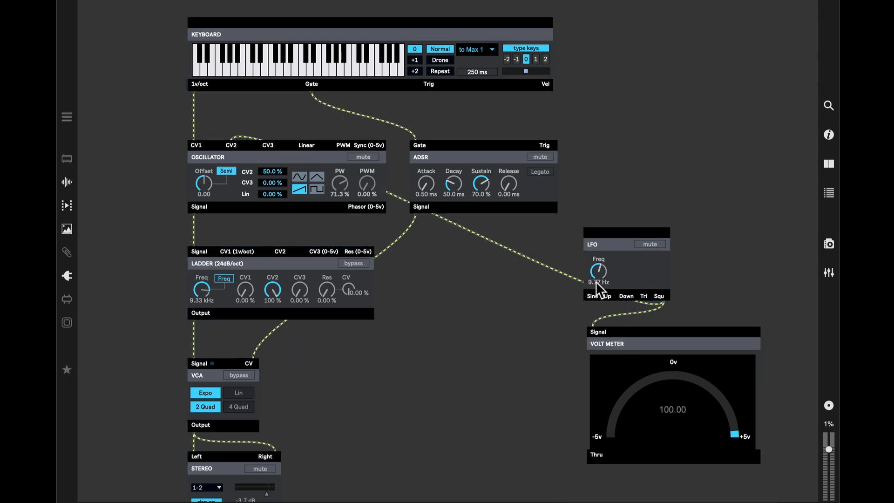
{"action": "left_click_drag", "start_coordinate": [597, 286], "coordinate": [597, 312]}
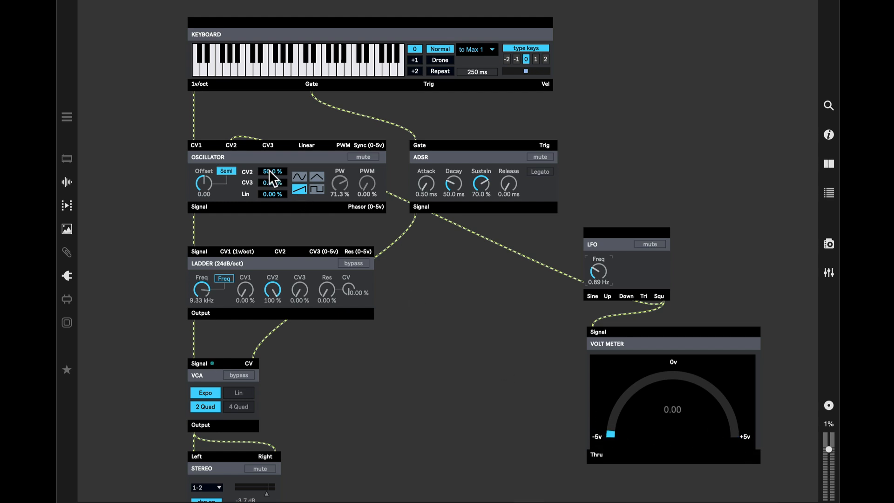
Step: Play test notes with the Oscillator's CV2 amount at 100 % and at 61.4 %
{"action": "left_click_drag", "start_coordinate": [269, 172], "coordinate": [270, 135]}
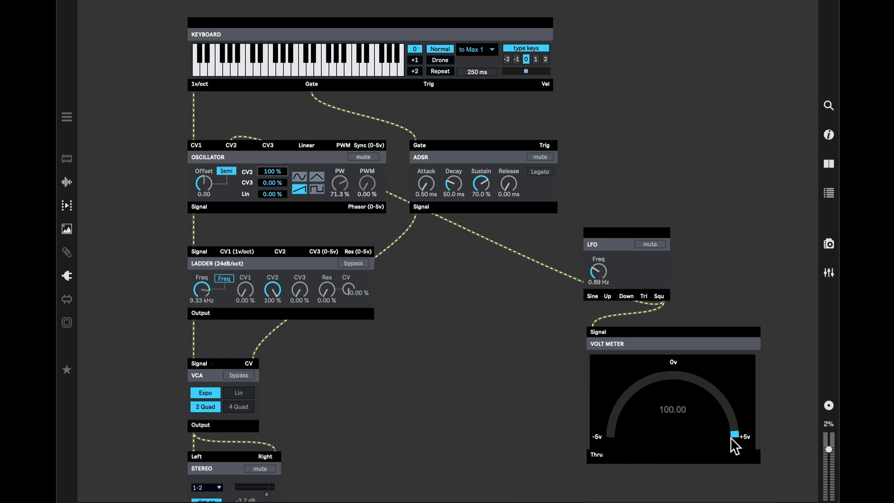
{"action": "key", "text": "y"}
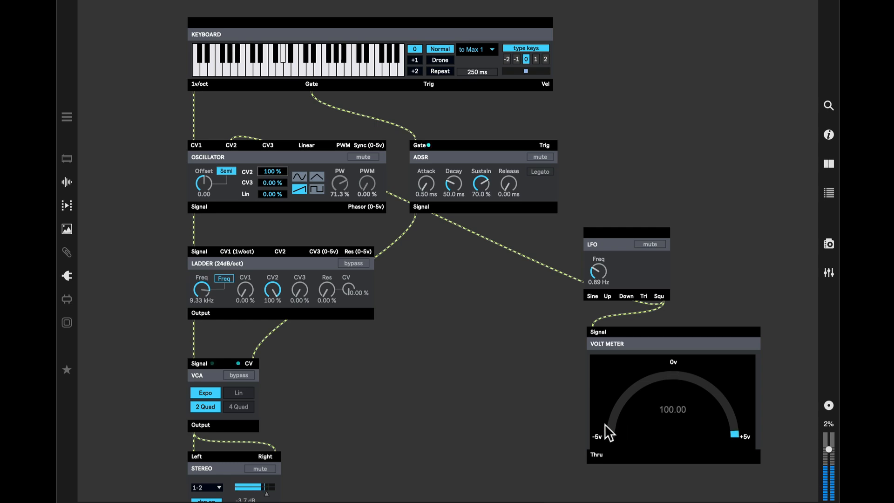
{"action": "left_click_drag", "start_coordinate": [275, 172], "coordinate": [275, 186]}
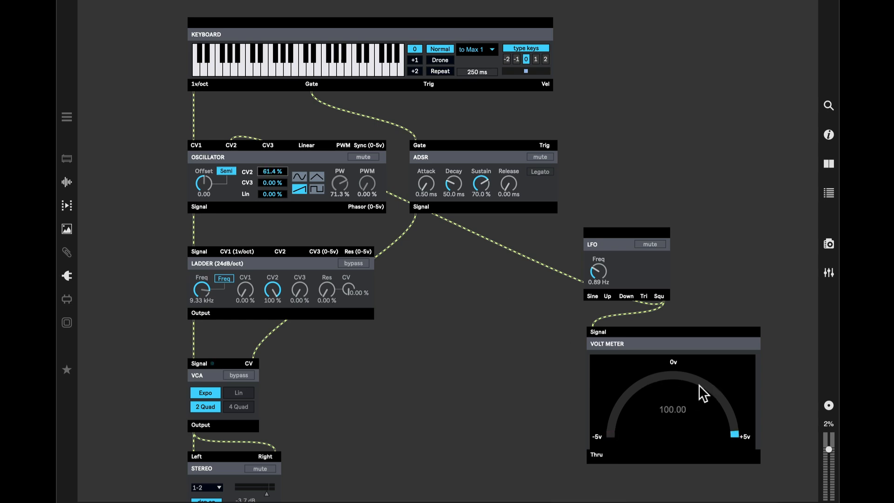
{"action": "key", "text": "y"}
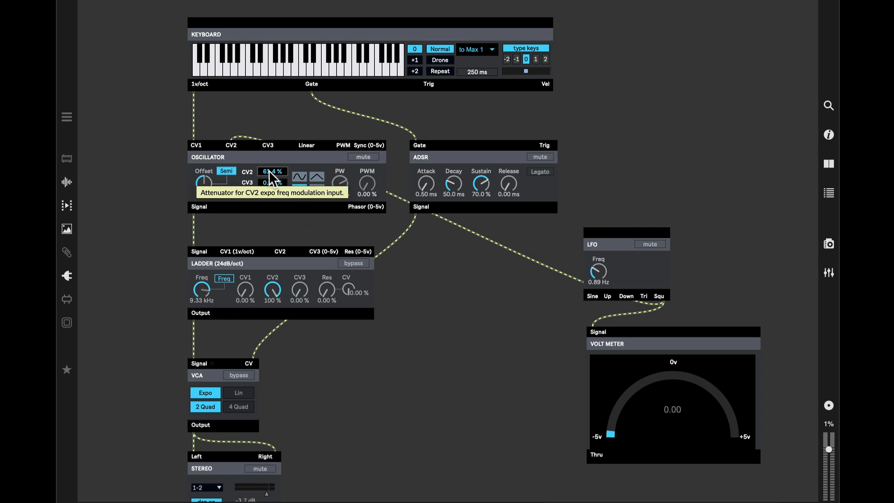
Step: Play a test note while setting the Oscillator's CV2 amount to 52.0 %, and raise the LFO frequency to 12.2 Hz
{"action": "key", "text": "y"}
{"action": "left_click_drag", "start_coordinate": [269, 176], "coordinate": [269, 180]}
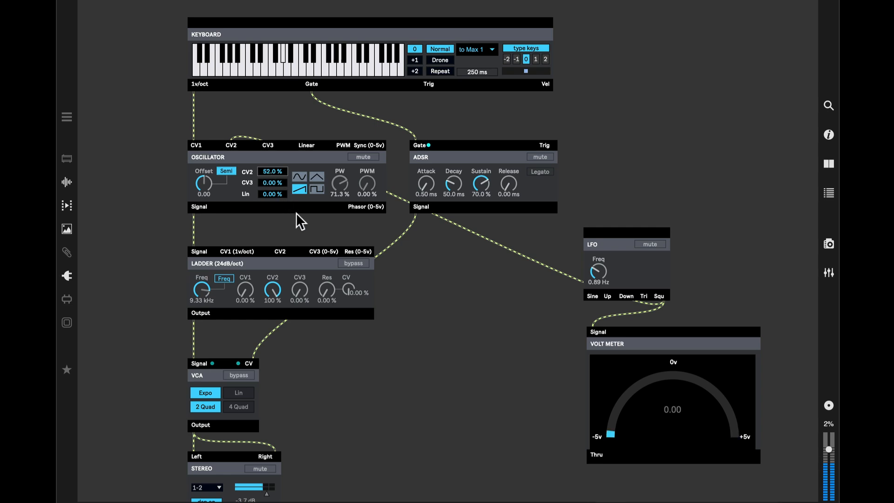
{"action": "mouse_move", "coordinate": [599, 275]}
{"action": "left_mouse_down"}
{"action": "mouse_move", "coordinate": [599, 261]}
{"action": "mouse_move", "coordinate": [599, 269]}
{"action": "left_mouse_up"}
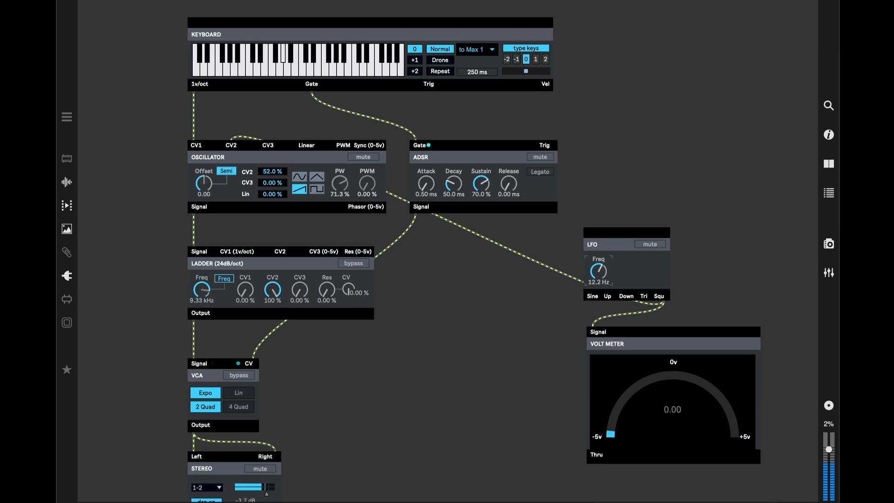